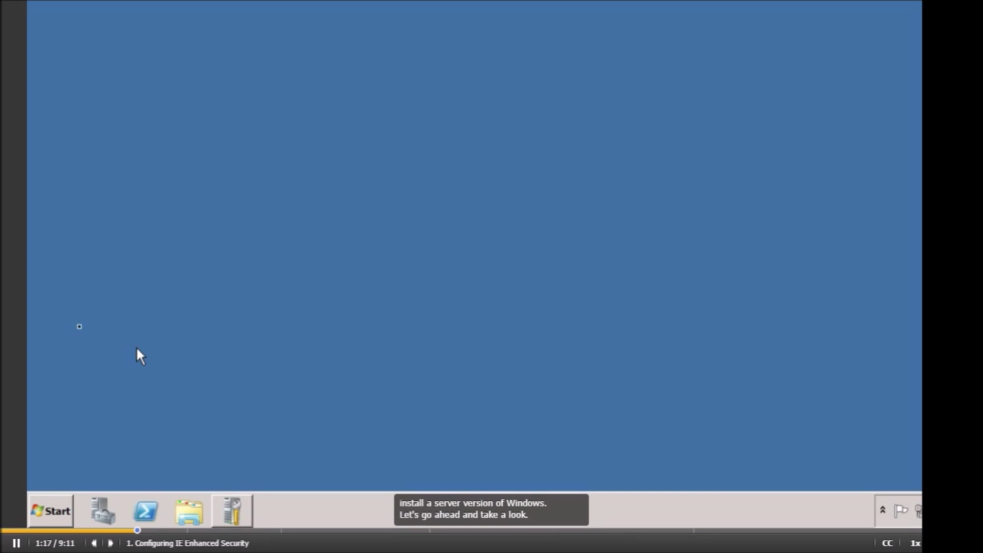
Launch Internet Explorer and open the help page on the effects of Internet Explorer Enhanced Security Configuration.
click(57, 511)
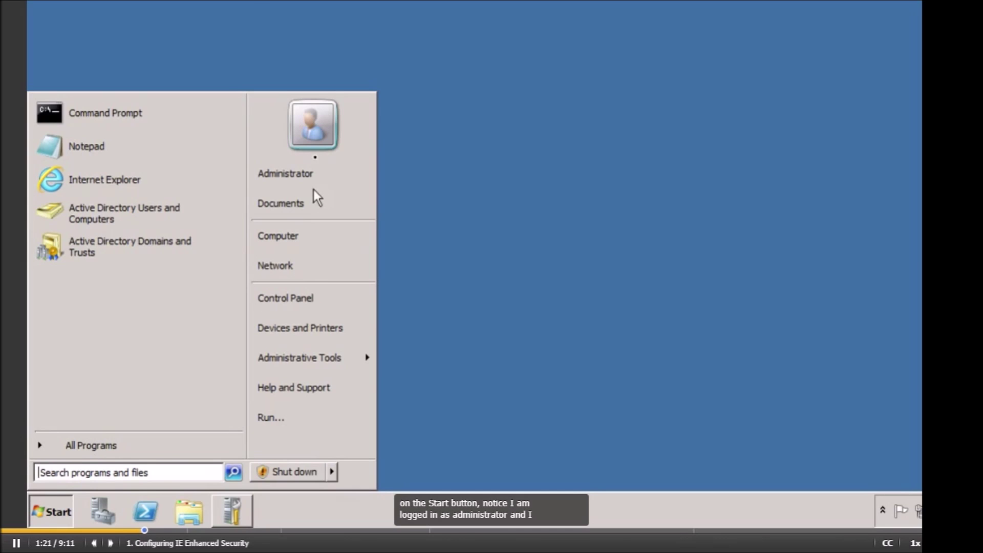
click(111, 178)
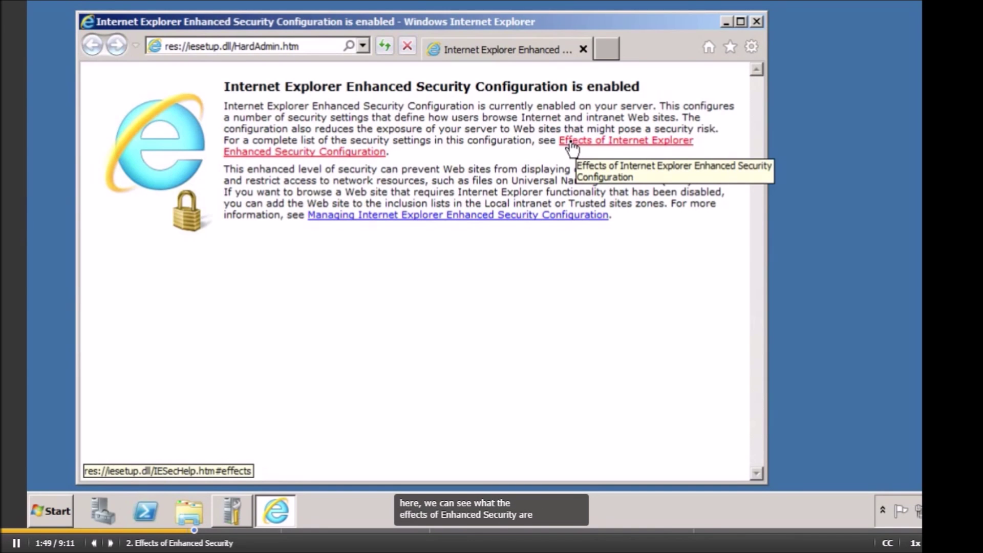
click(571, 143)
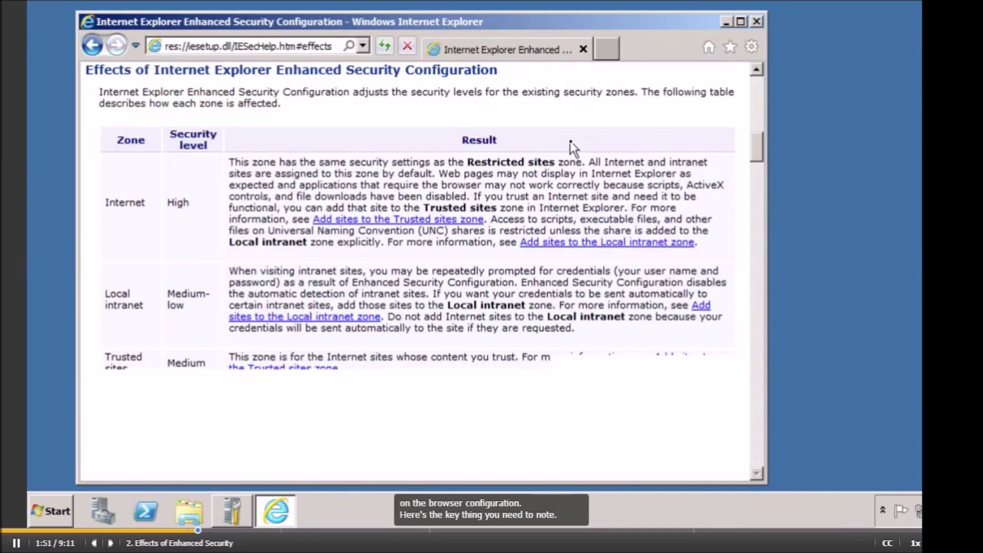
Examine the security levels of the Internet and Restricted sites zones in the effects table.
double_click(122, 202)
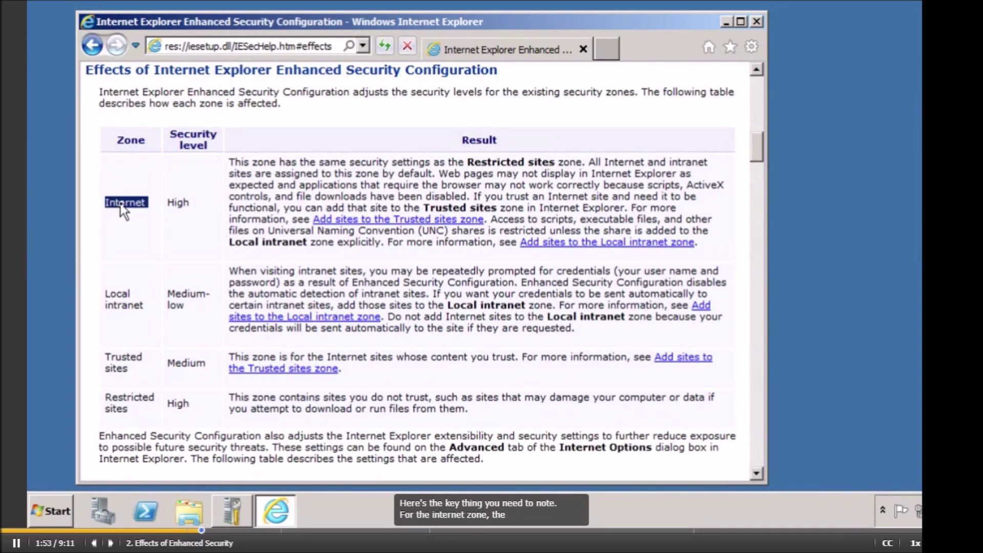
click(182, 207)
drag(105, 397, 140, 414)
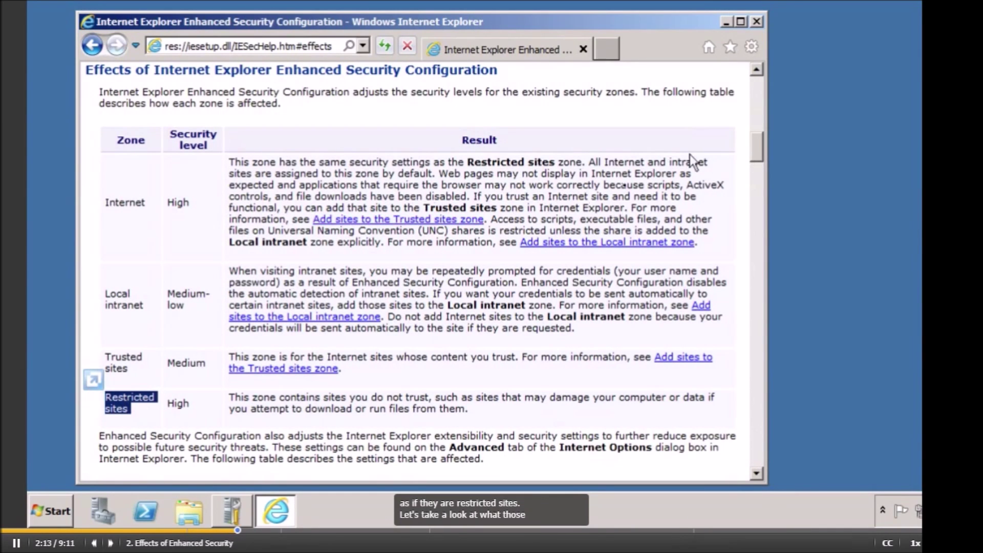
Review the custom-level security settings of the Restricted sites zone in Internet Options, and leave without changing anything.
click(748, 51)
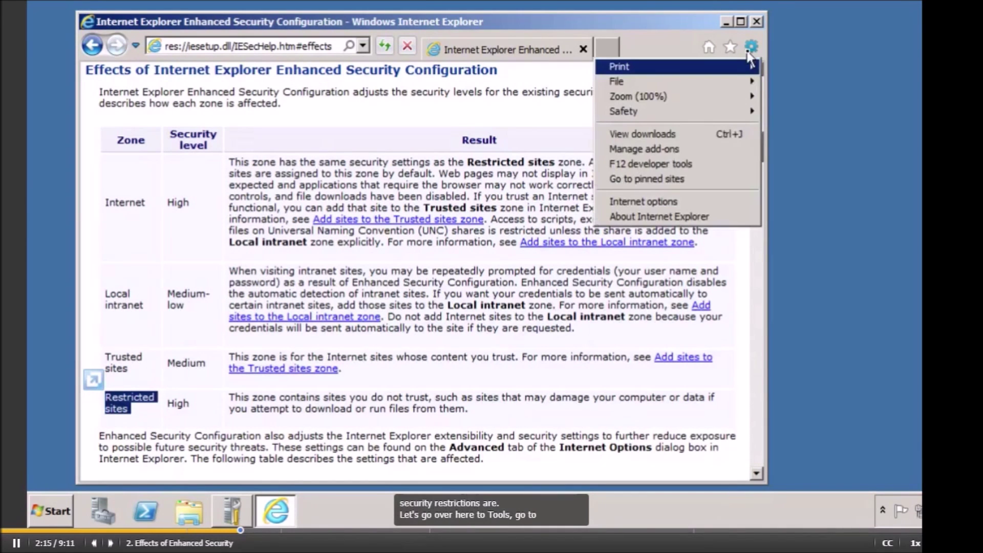
click(646, 205)
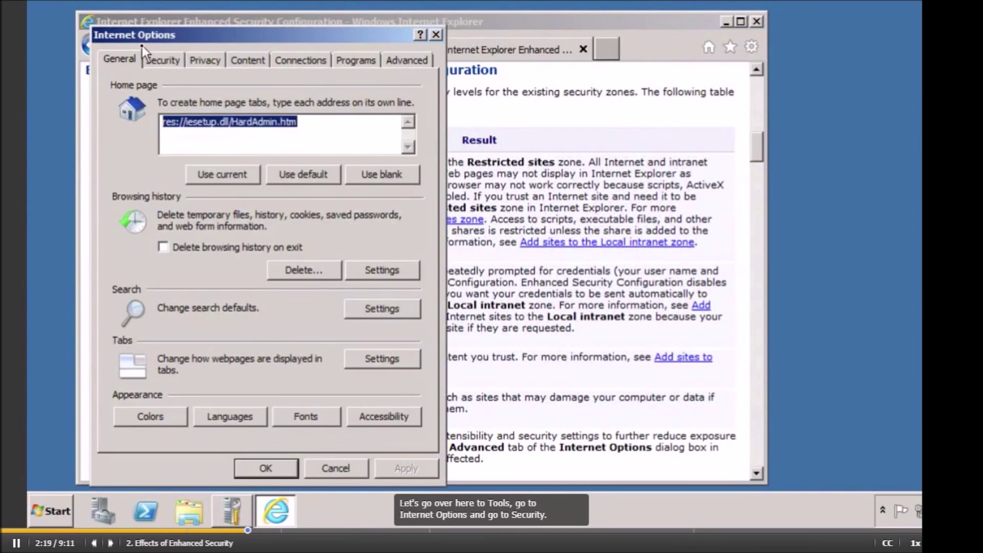
click(169, 62)
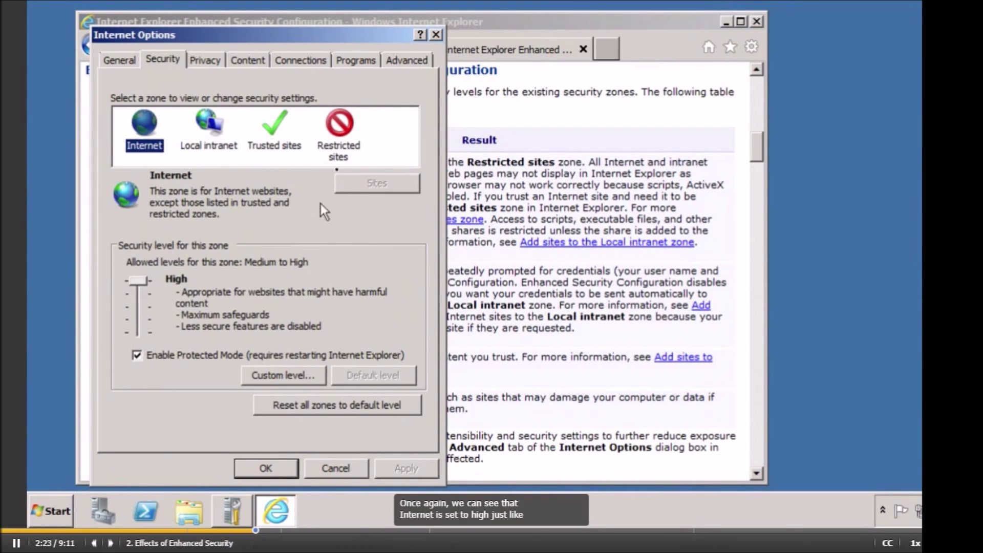
click(339, 143)
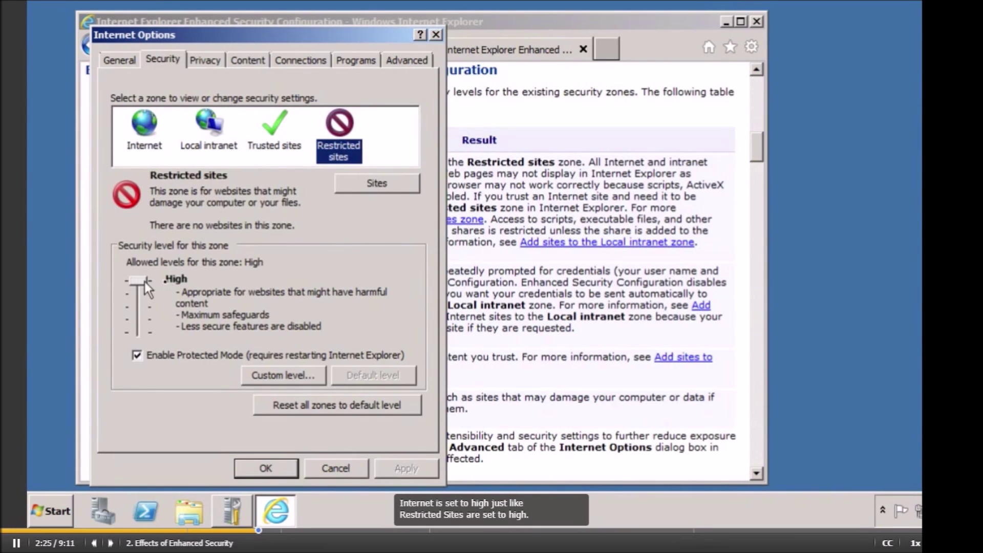
click(293, 379)
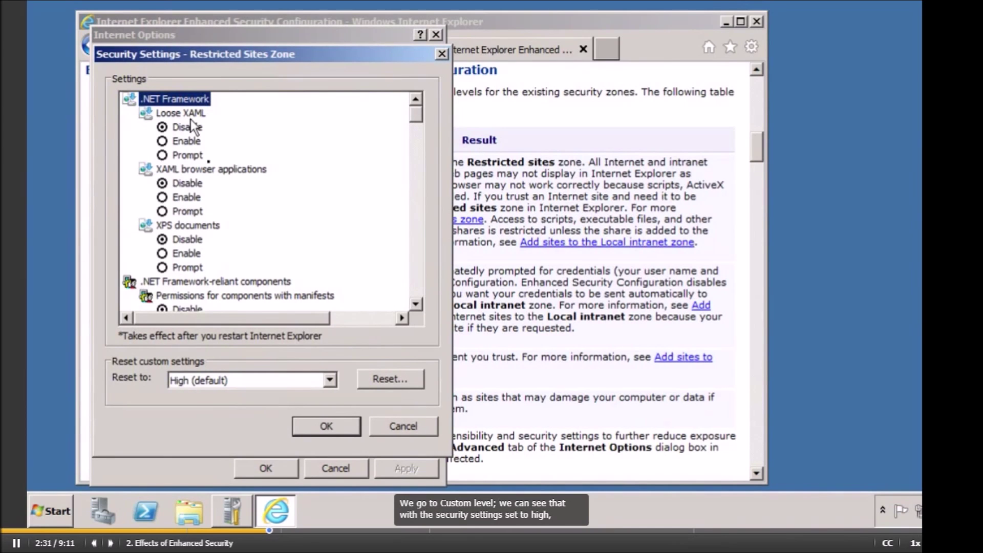
scroll(419, 269, down, 10)
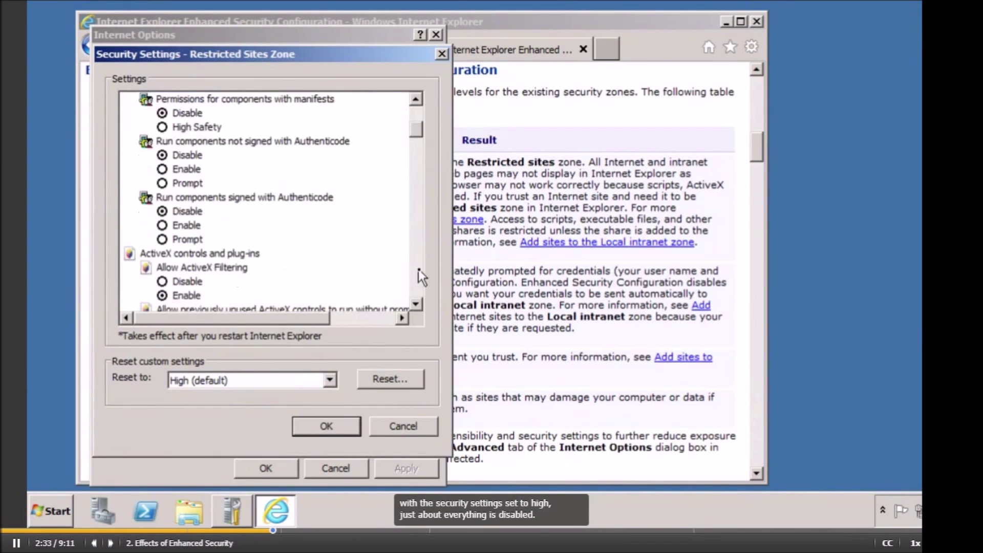
click(398, 429)
click(338, 468)
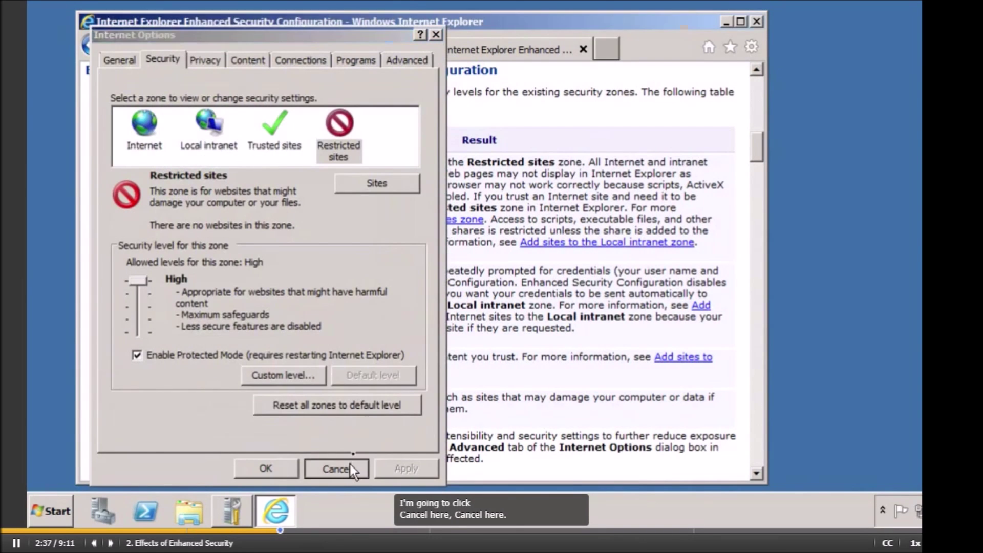
click(610, 51)
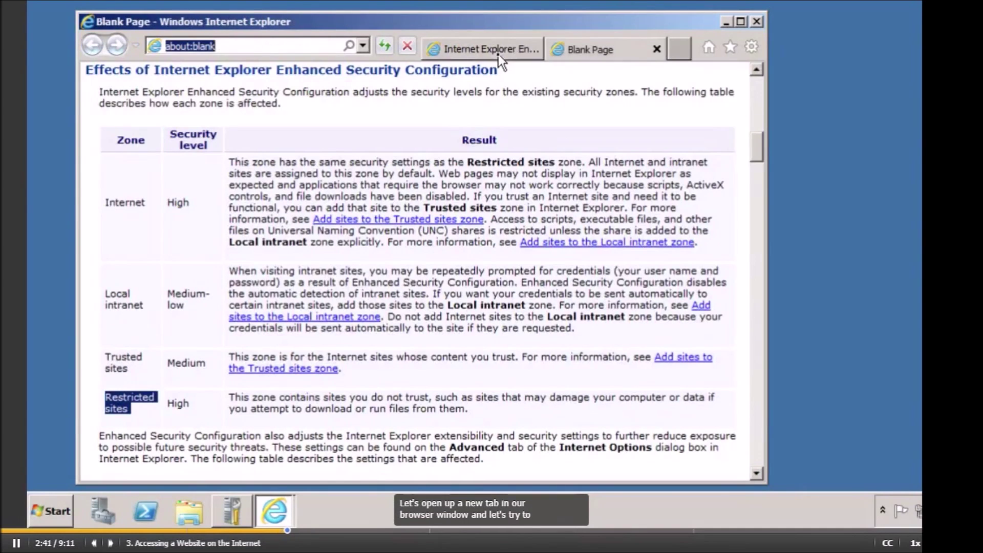
text(http://www.google.com/)
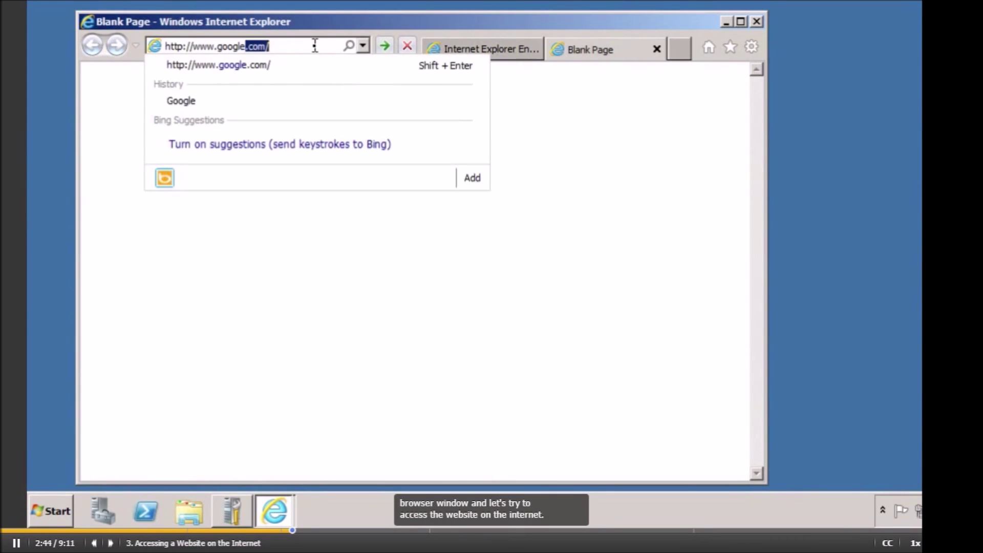
key(Return)
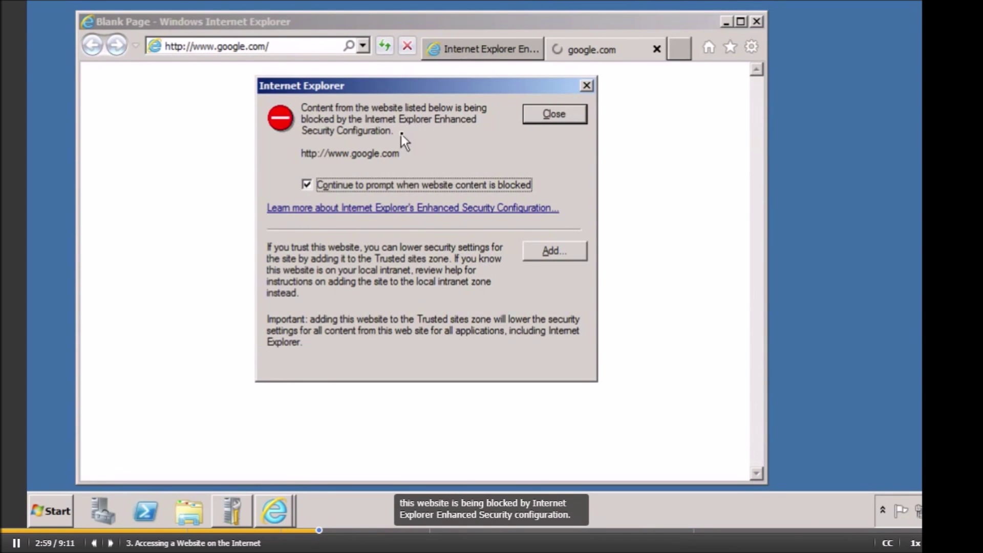
click(548, 115)
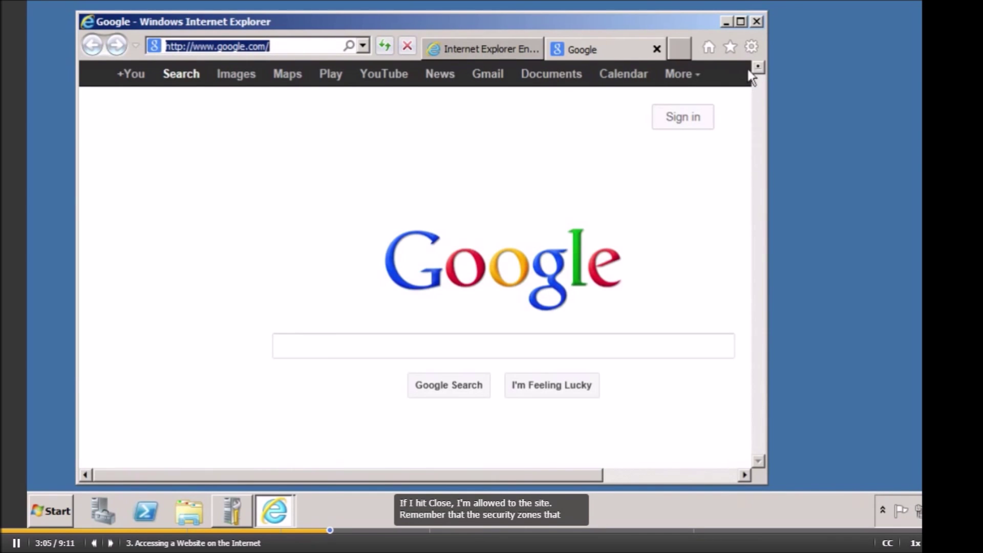
Review the custom-level security settings of the Internet zone in Internet Options, and leave without changing anything.
click(754, 48)
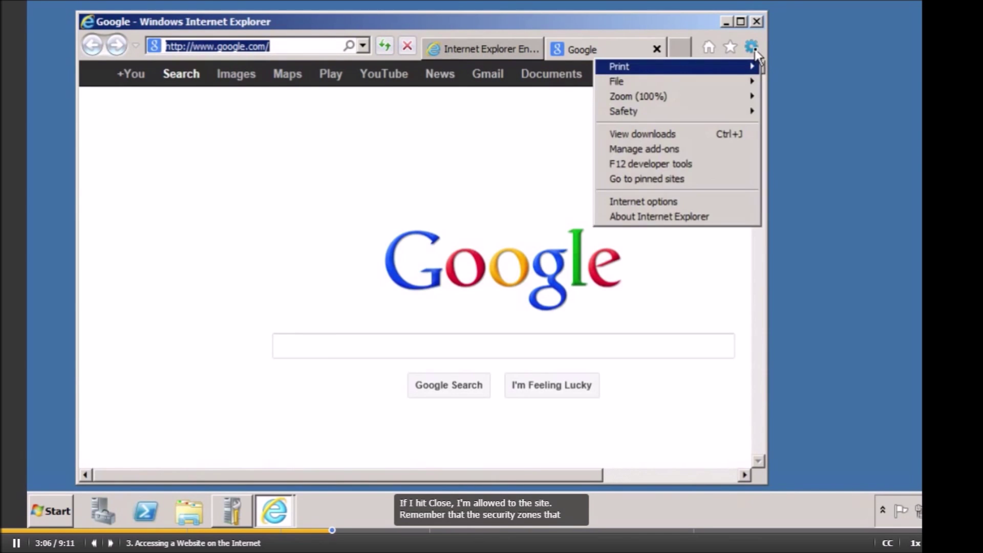
click(691, 203)
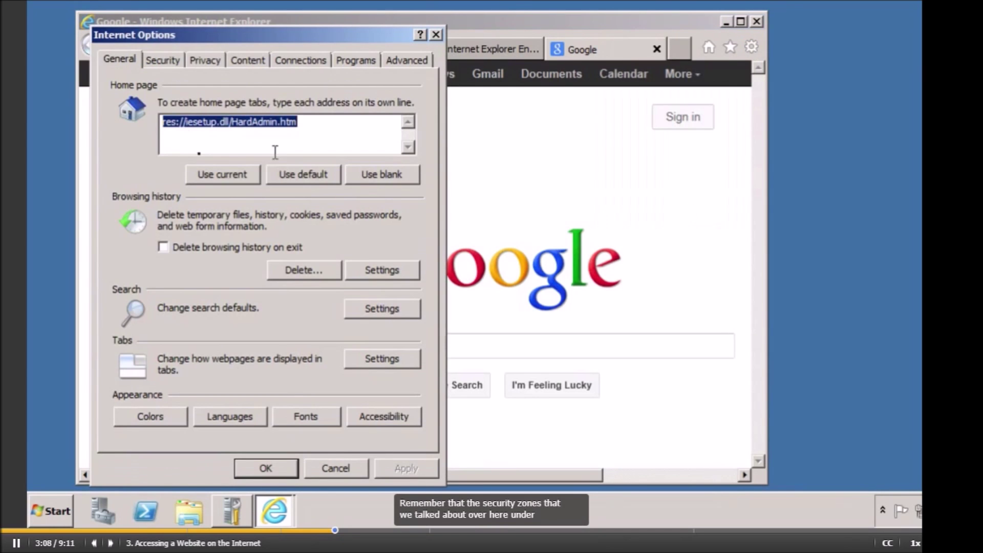
click(177, 61)
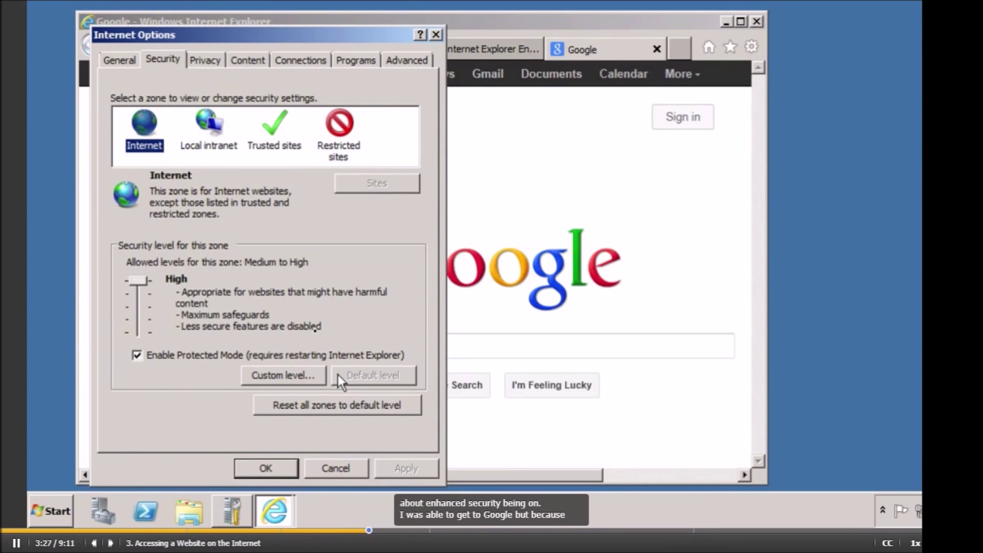
click(283, 374)
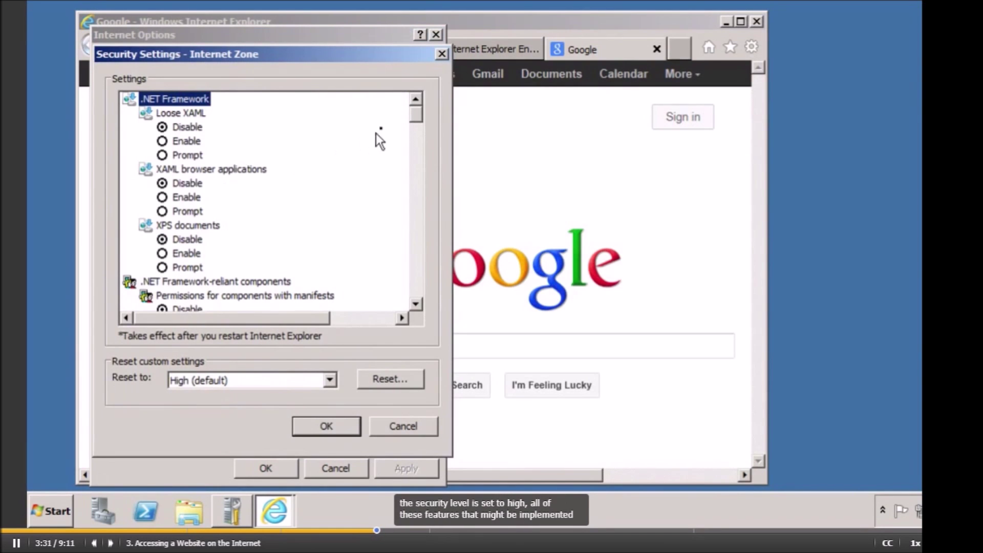
drag(414, 112, 415, 169)
click(391, 431)
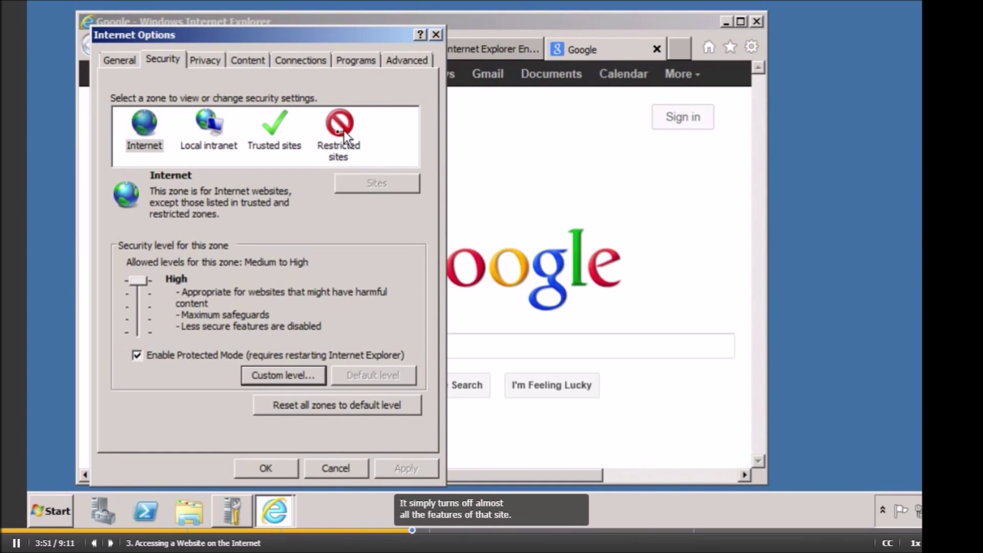
click(338, 467)
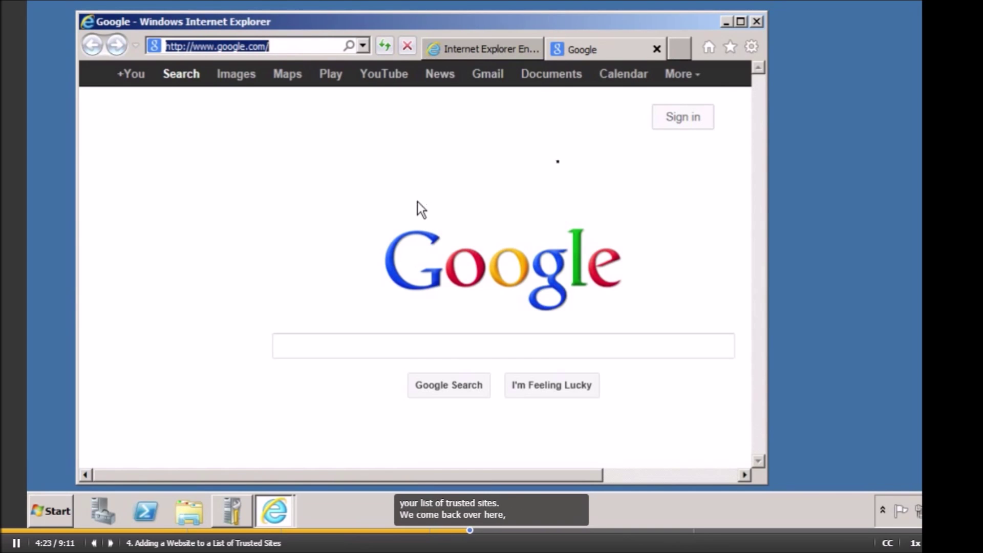
click(752, 47)
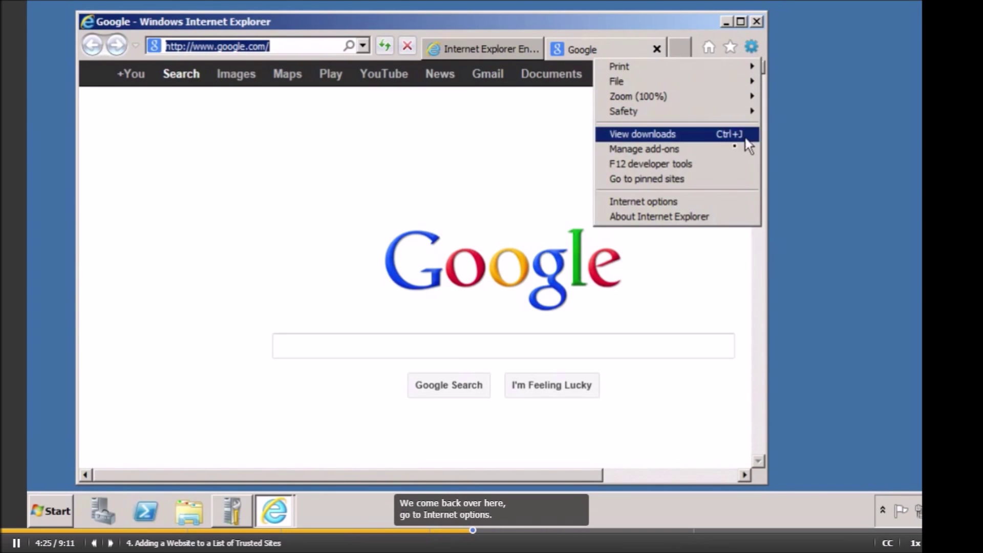
click(695, 202)
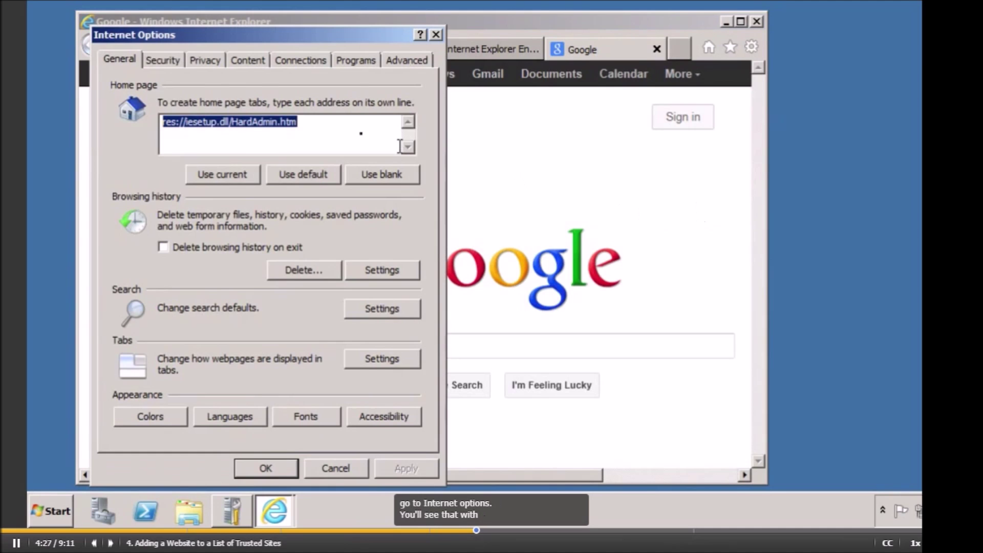
click(161, 62)
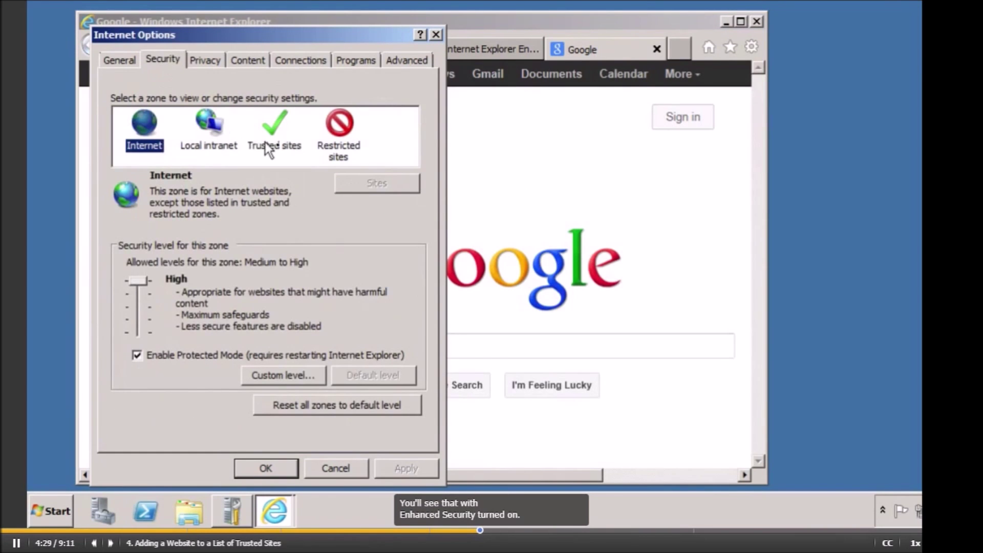
click(267, 149)
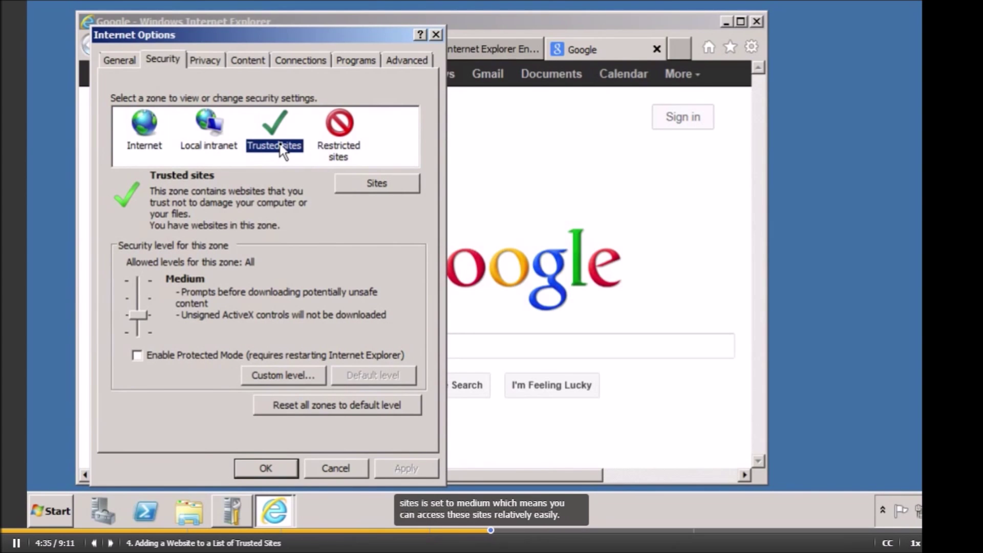
click(380, 183)
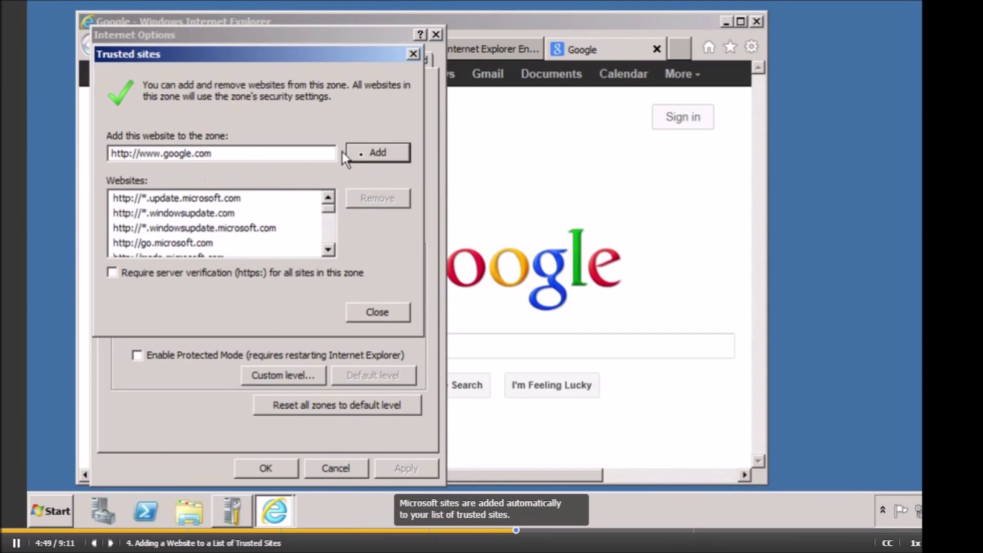
click(371, 153)
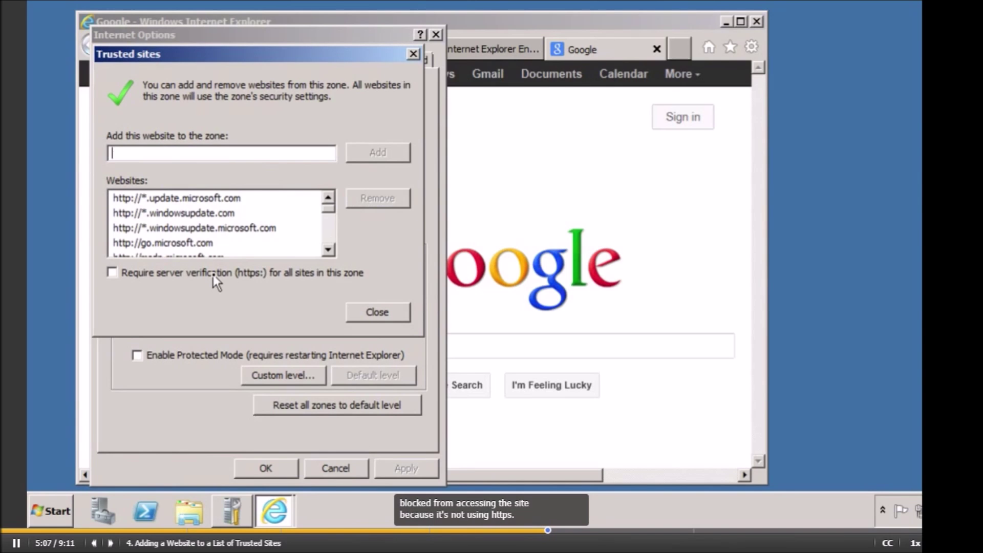
drag(326, 210, 322, 228)
click(169, 244)
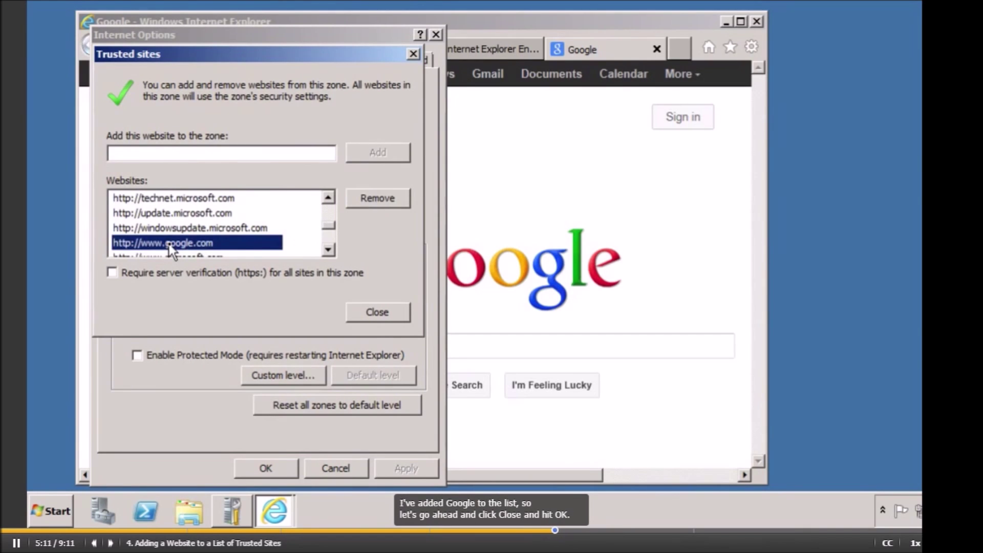
click(370, 312)
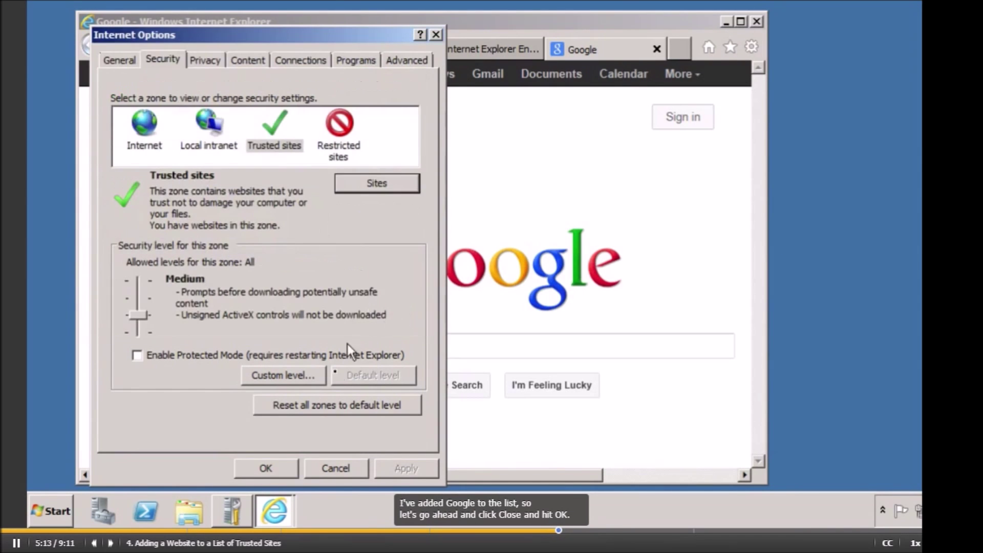
click(285, 469)
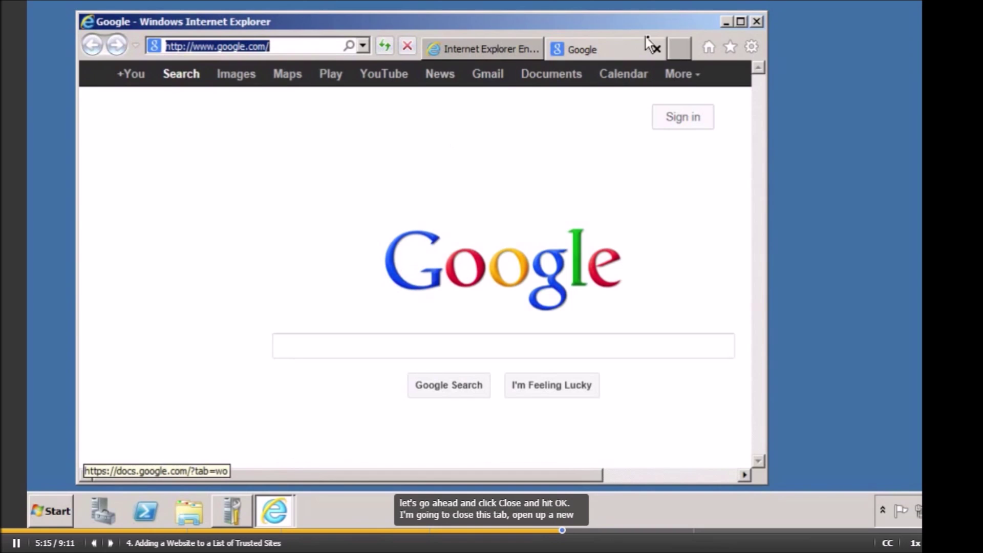
click(657, 49)
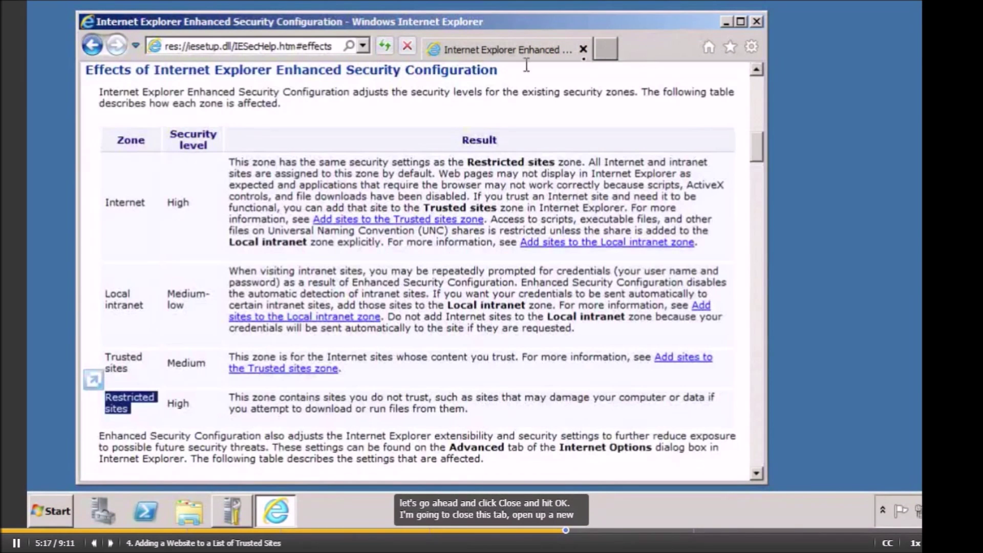
click(604, 49)
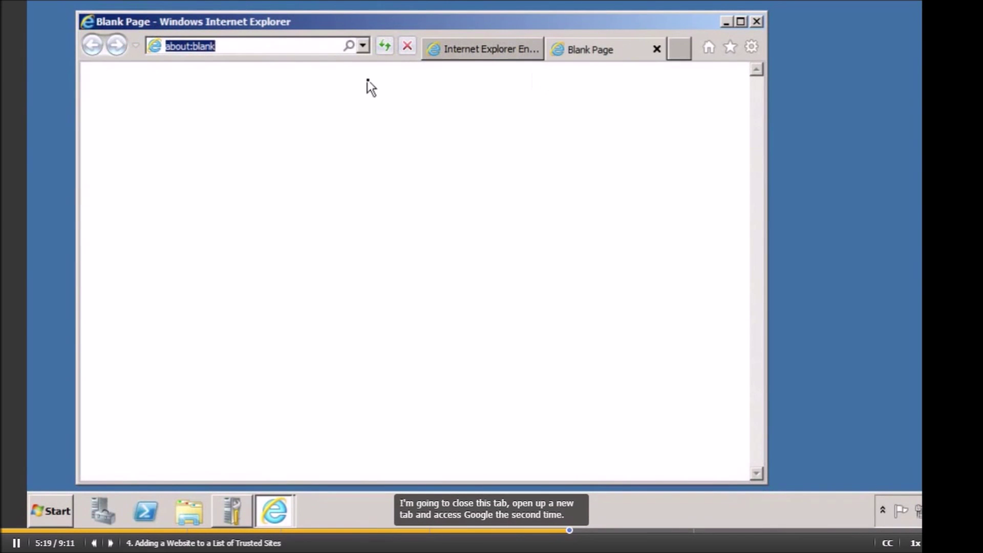
text(http://www)
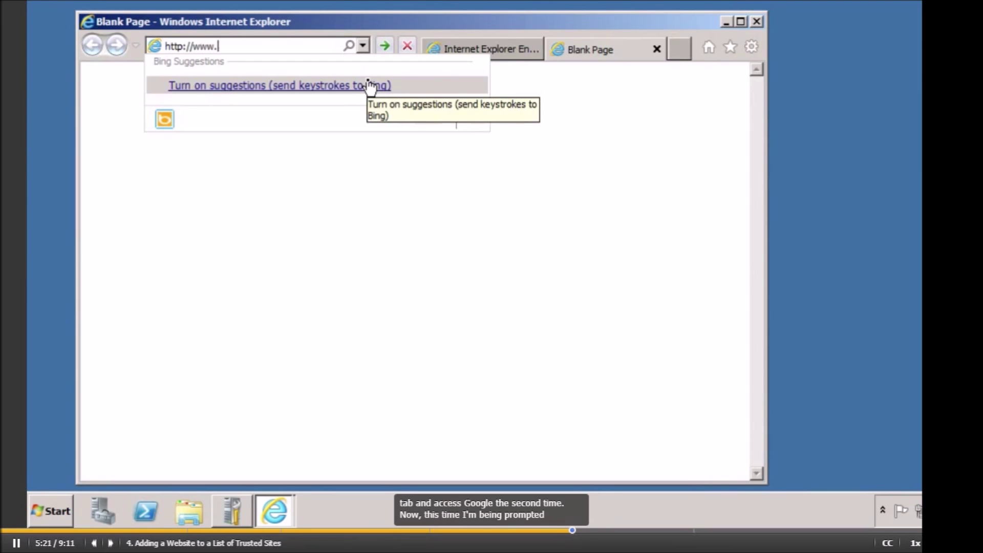
text(.google.com/)
key(Return)
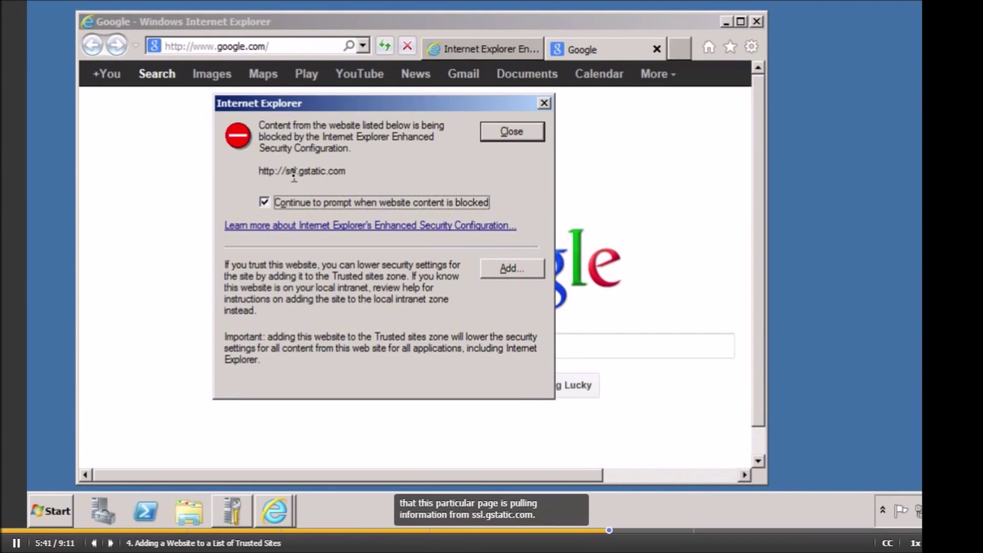
drag(347, 171, 261, 167)
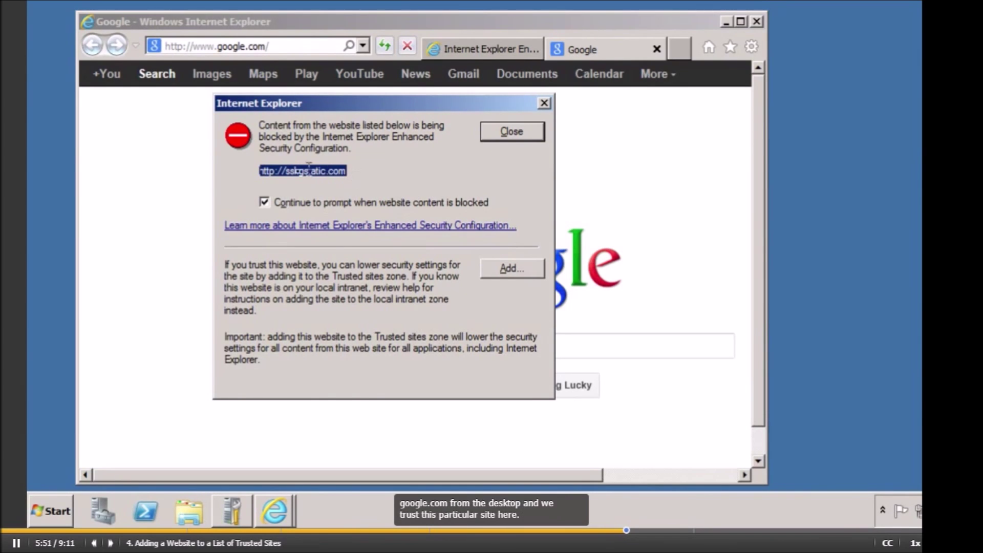
click(510, 269)
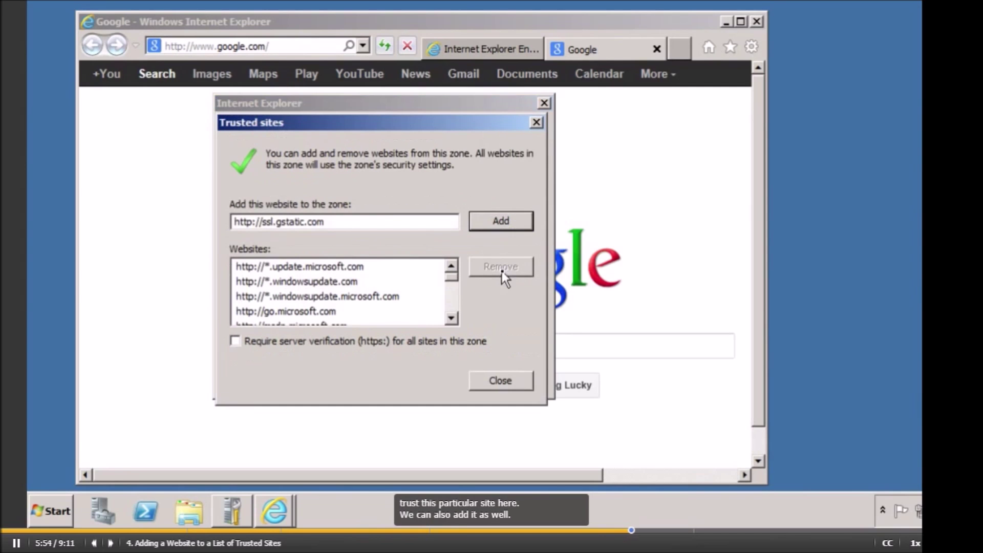
click(487, 221)
click(499, 383)
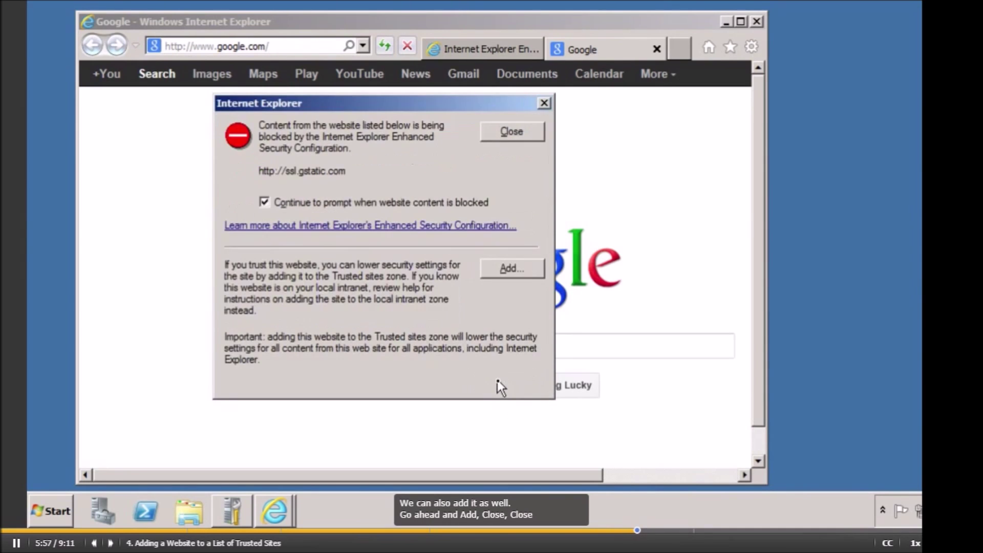
click(514, 130)
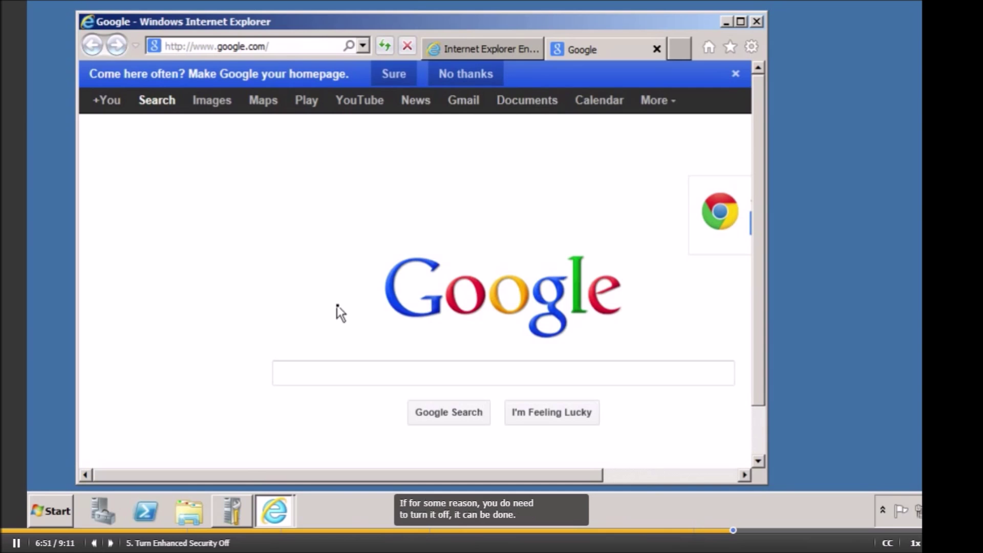
click(757, 22)
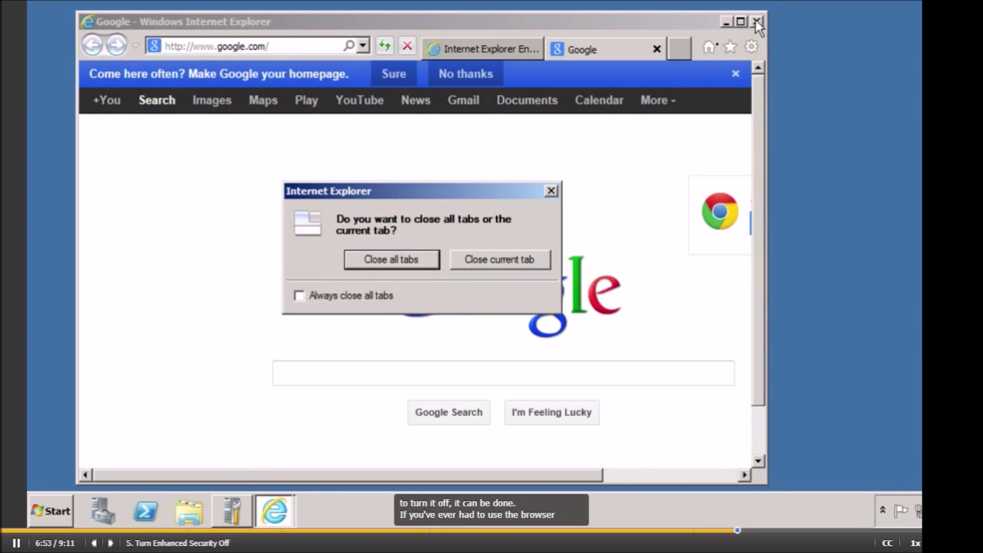
click(382, 264)
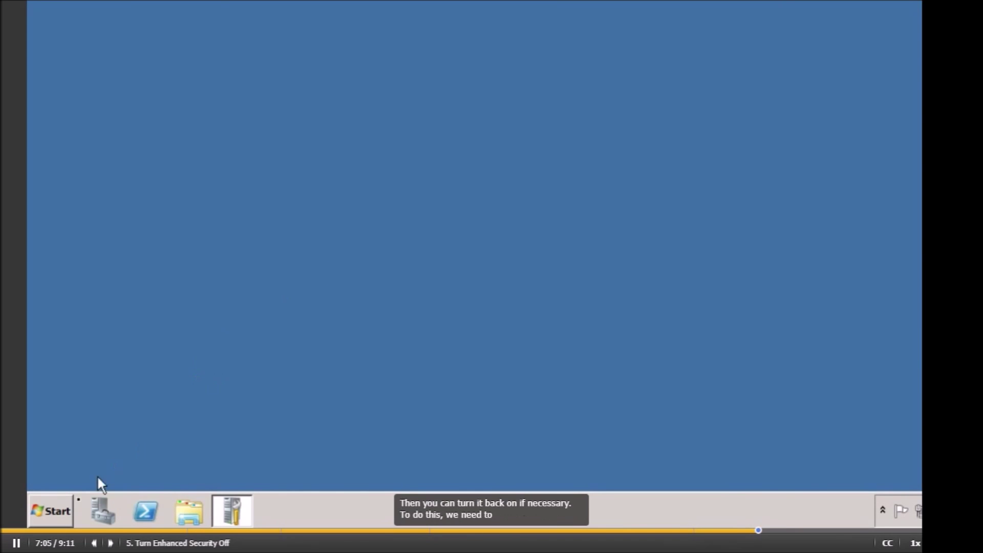
In Server Manager, turn IE Enhanced Security Configuration off for Administrators, keeping it on for Users, and close Server Manager.
click(100, 510)
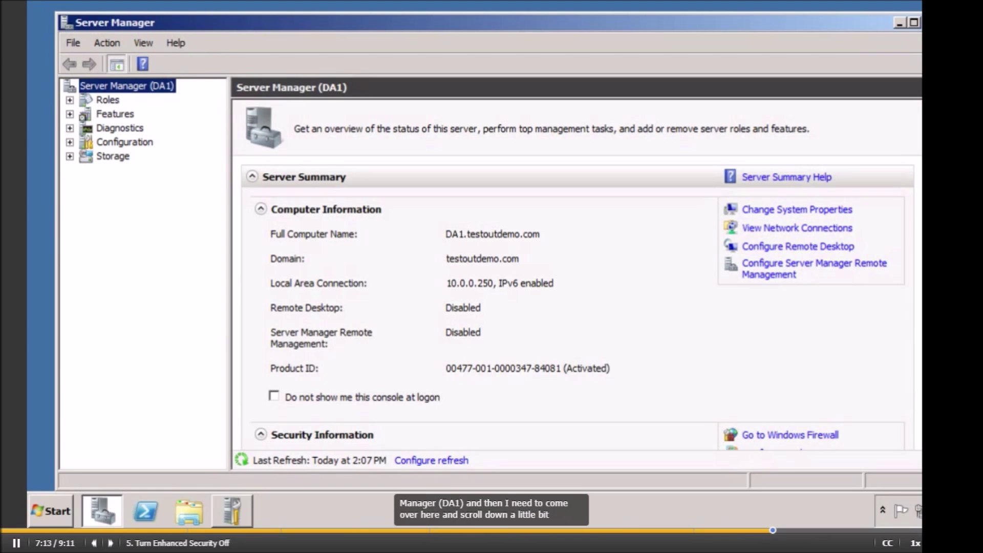
scroll(882, 270, down, 5)
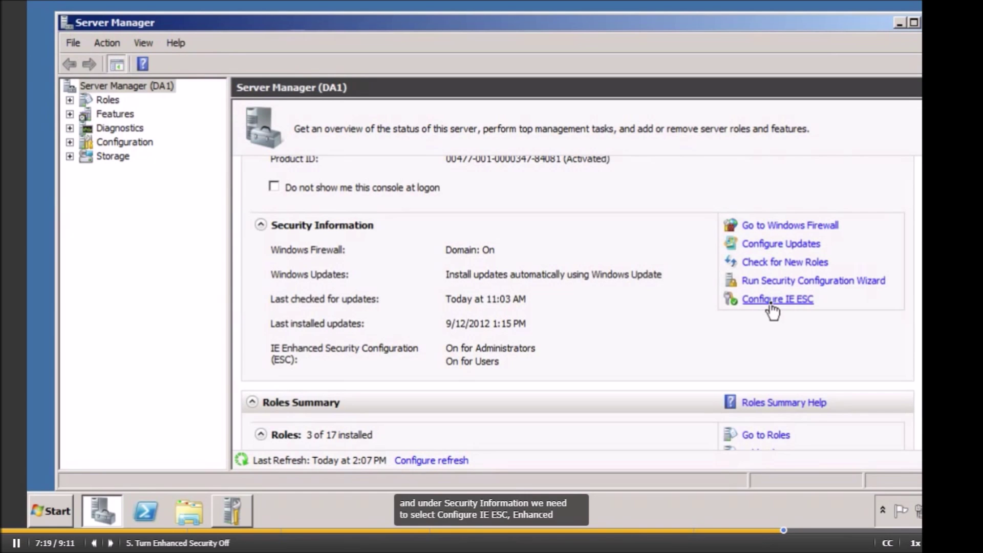
click(811, 303)
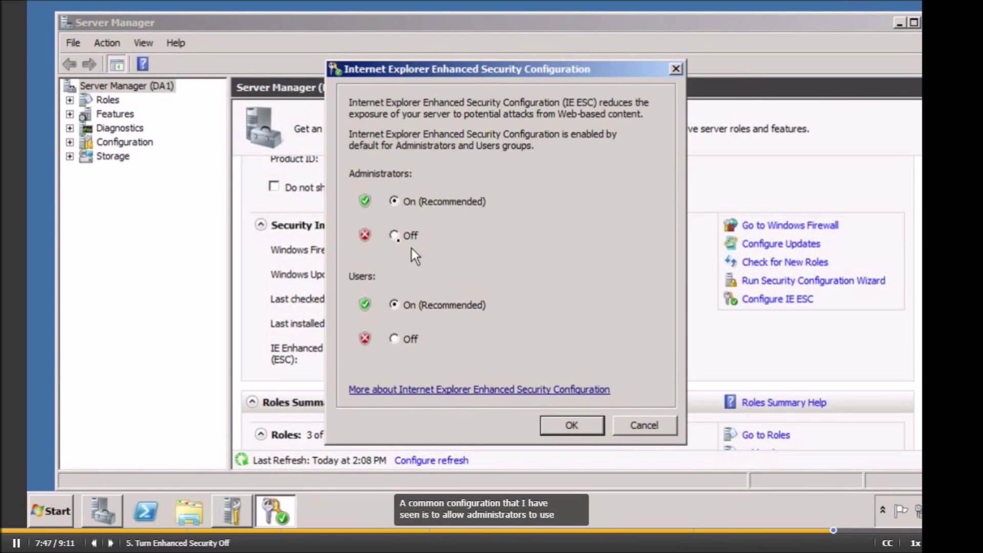
click(394, 236)
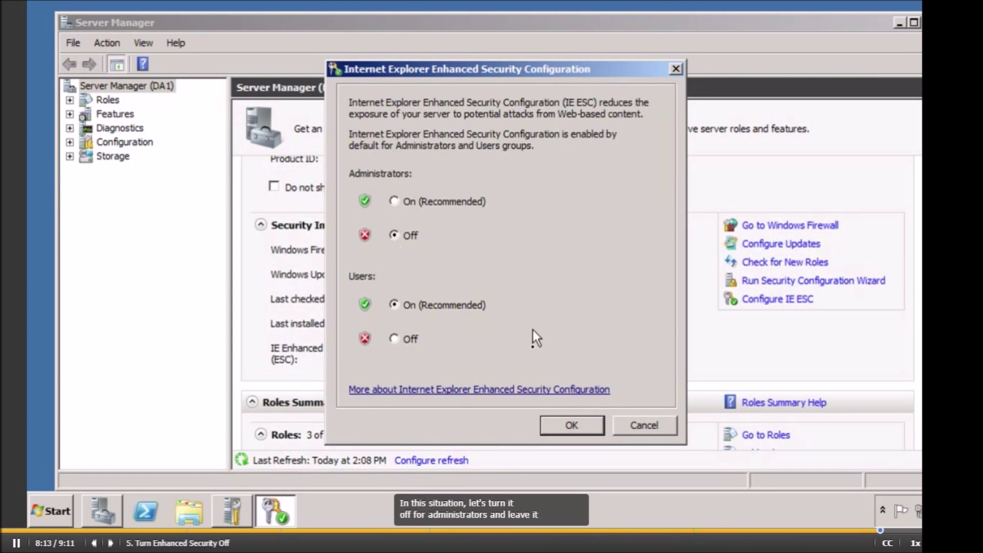
click(582, 423)
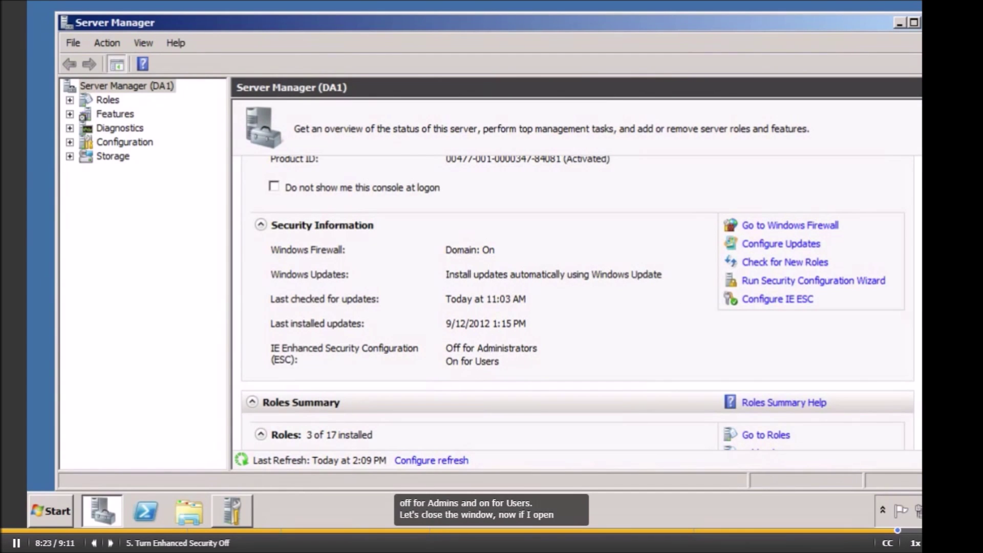
click(928, 23)
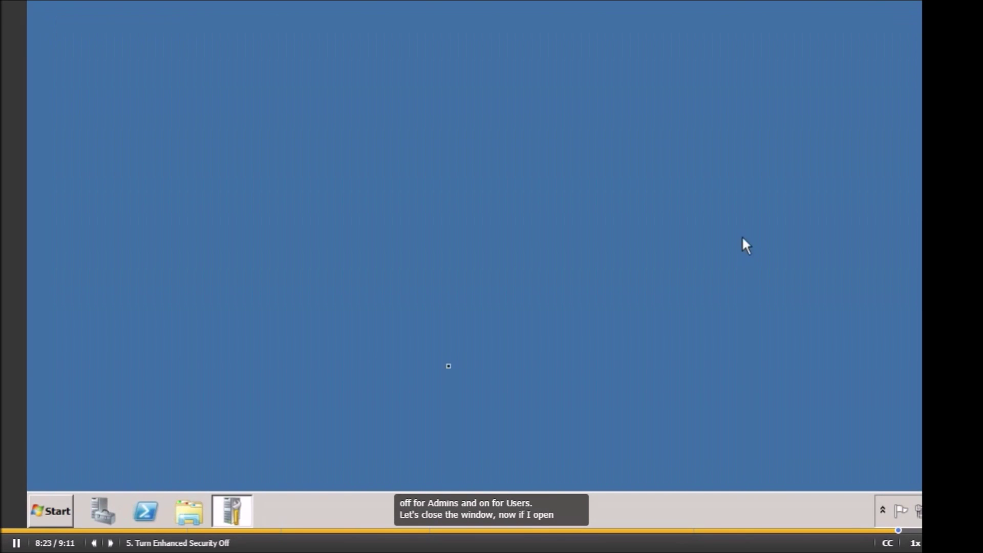
click(57, 511)
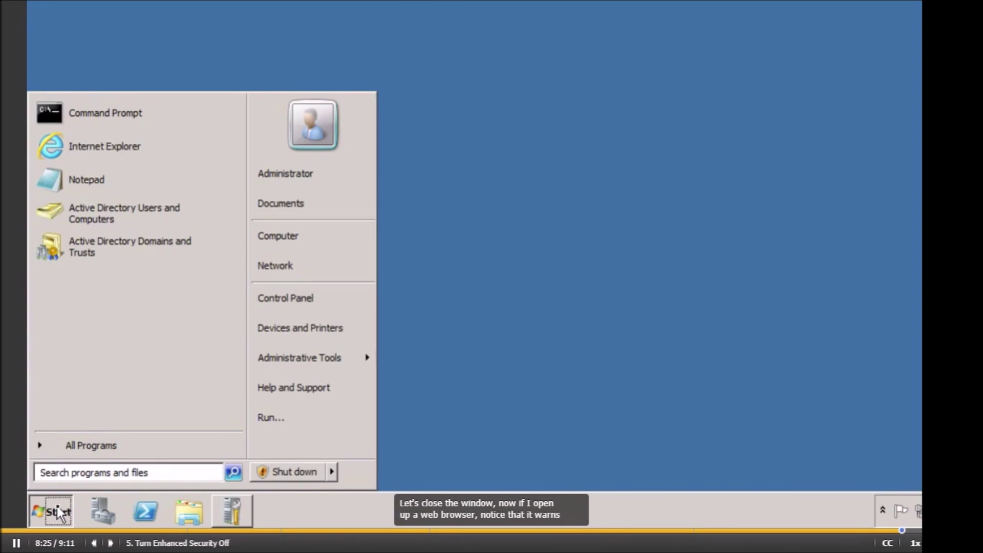
click(103, 161)
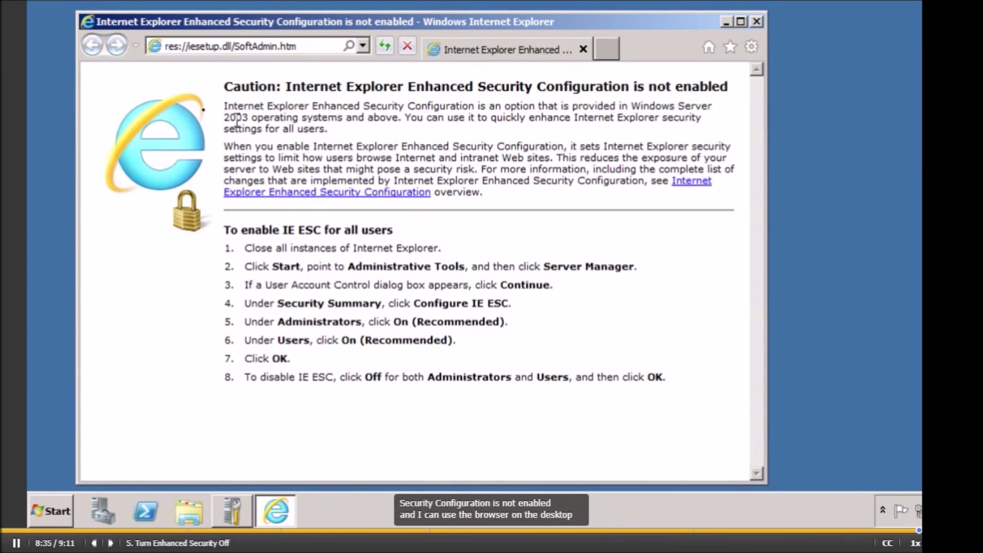
click(297, 46)
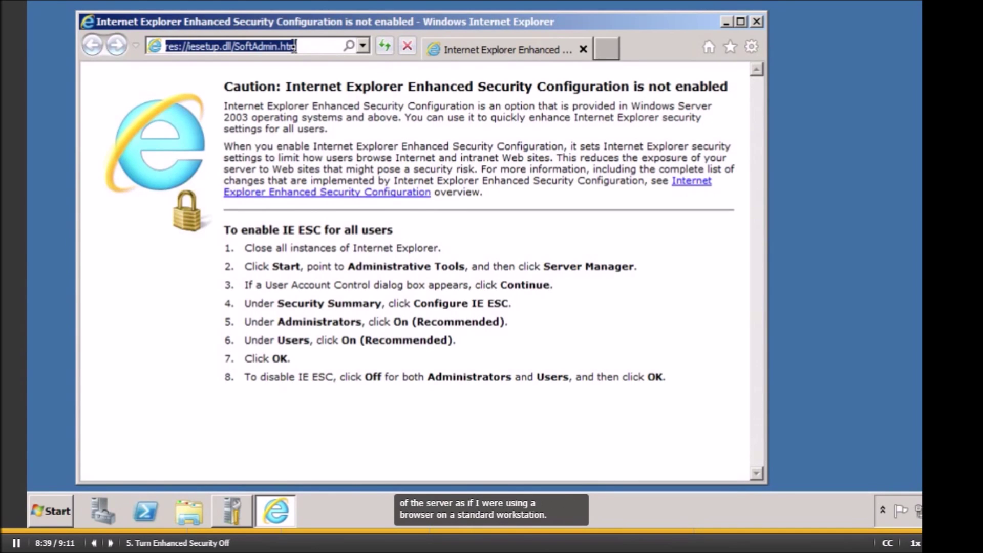
text(www.testout.com)
key(Return)
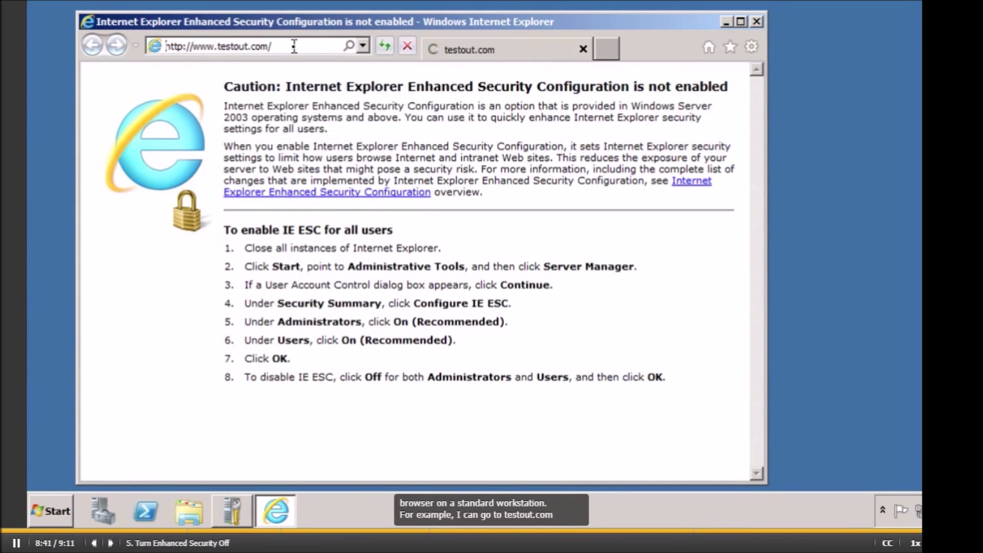